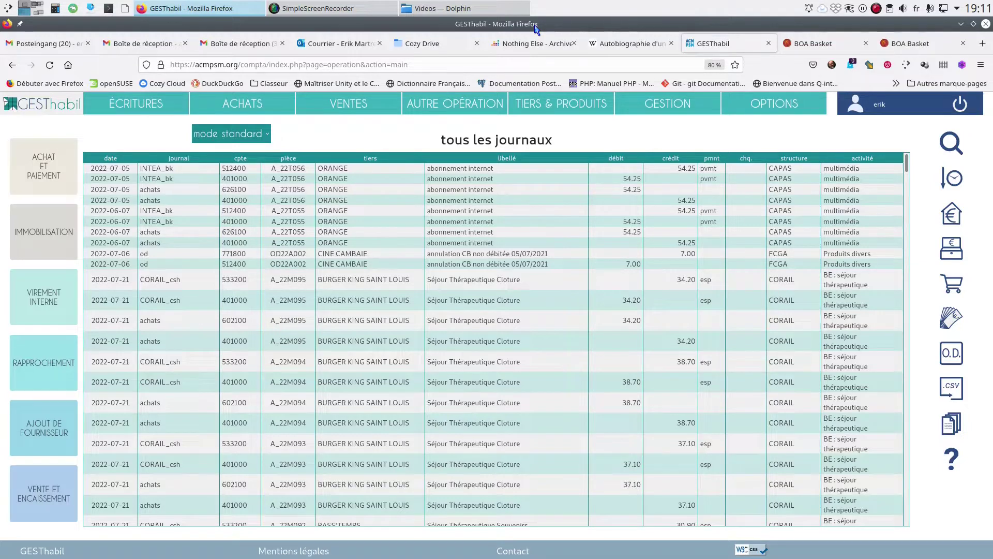
Open the reconciliation page and display the CMPEA banque journal
mouse_move(675, 104)
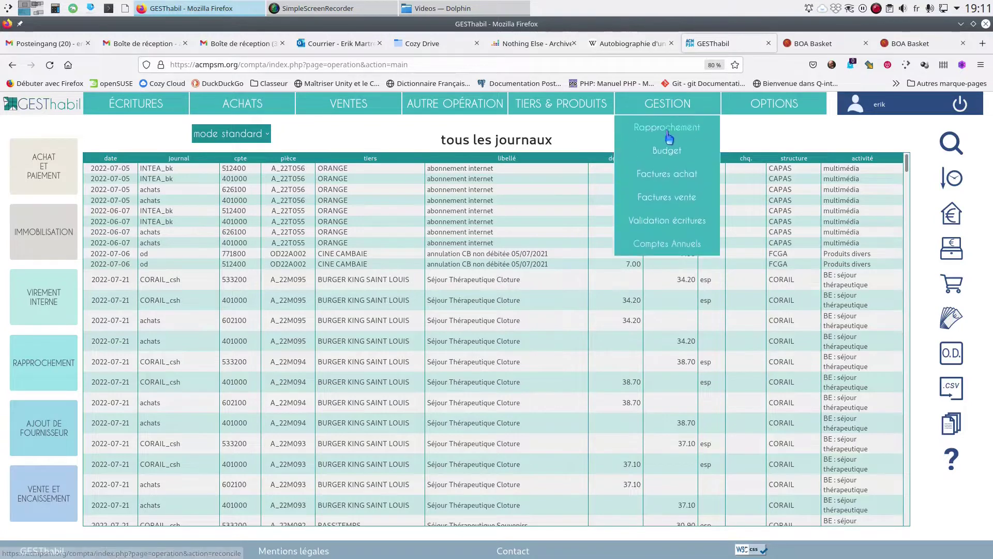
left_click(666, 130)
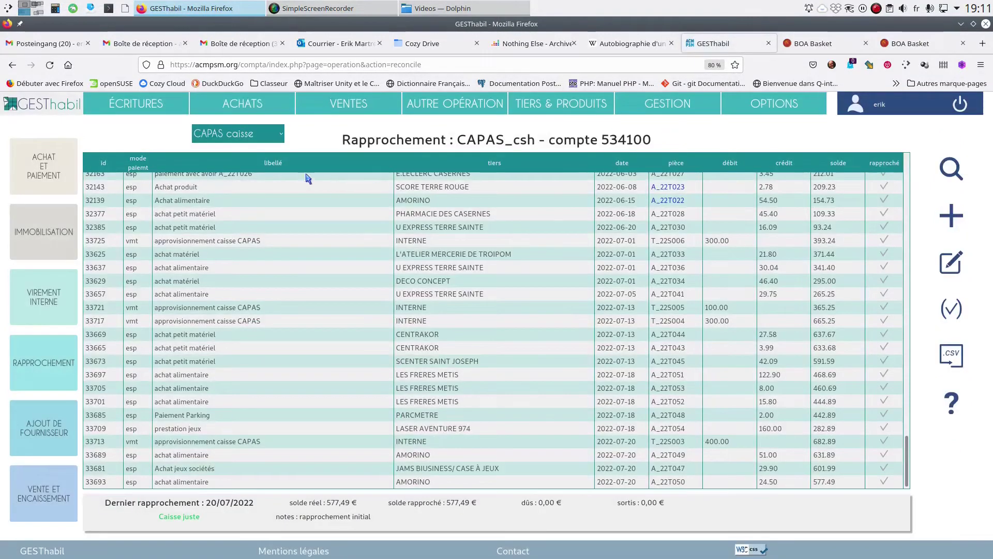
left_click(279, 135)
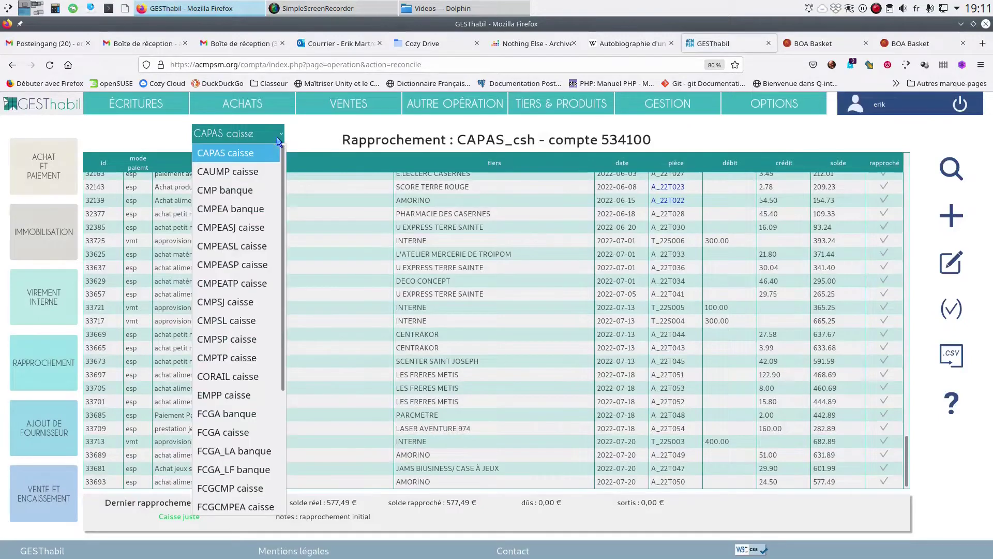
left_click(266, 208)
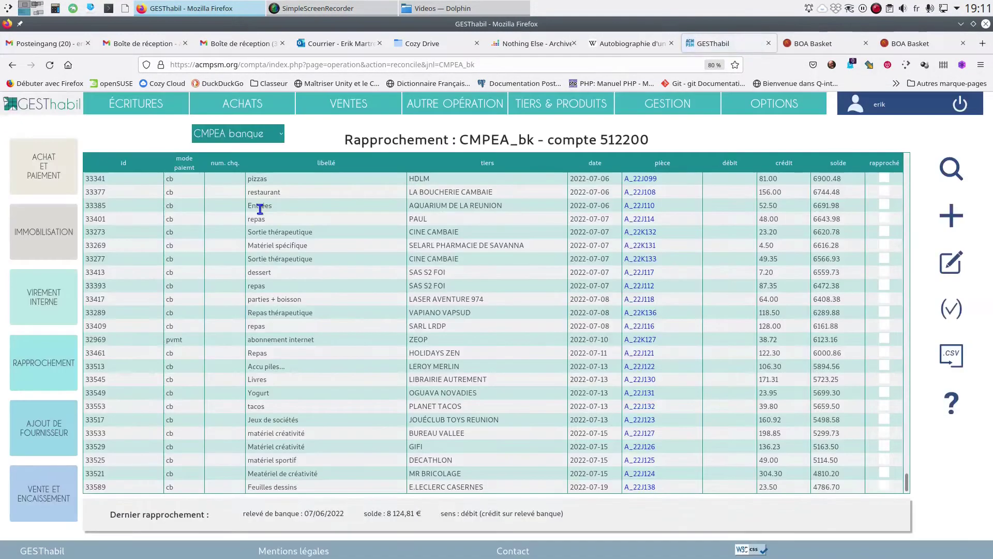
Locate the first unreconciled June 2022 entries and start a new reconciliation for CMPEA_bk
scroll(881, 376, "up", 10)
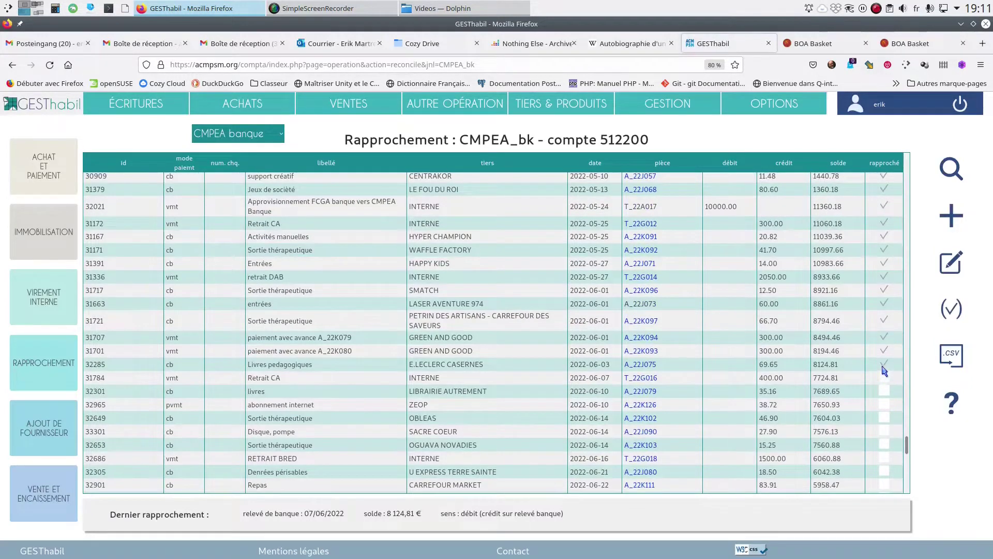
triple_click(881, 375)
left_click(873, 342)
left_click(952, 226)
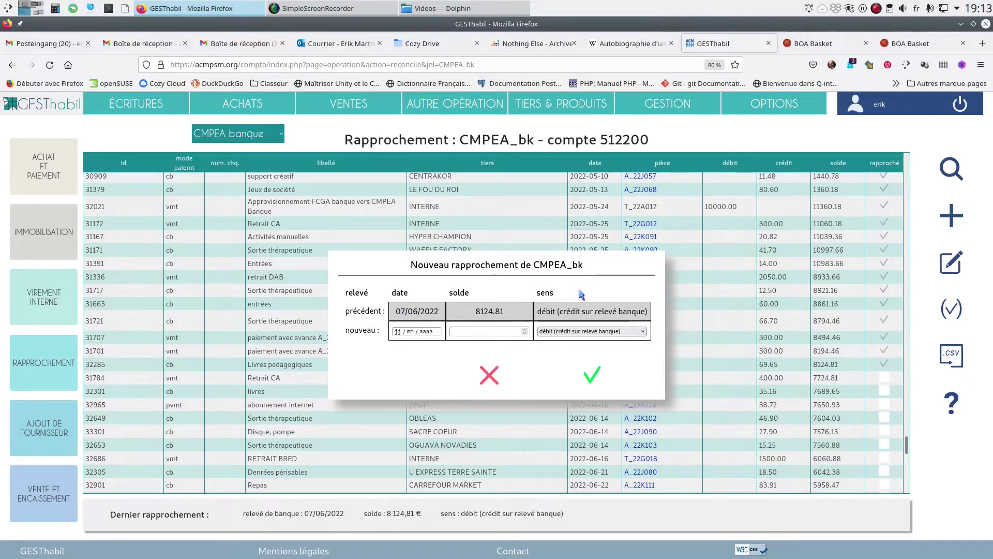
Switch to Cozy Drive and open the 22 juin 2022 statement (Relevé n°12) from Relevés de Banque/2022/CMPEA
left_click(417, 46)
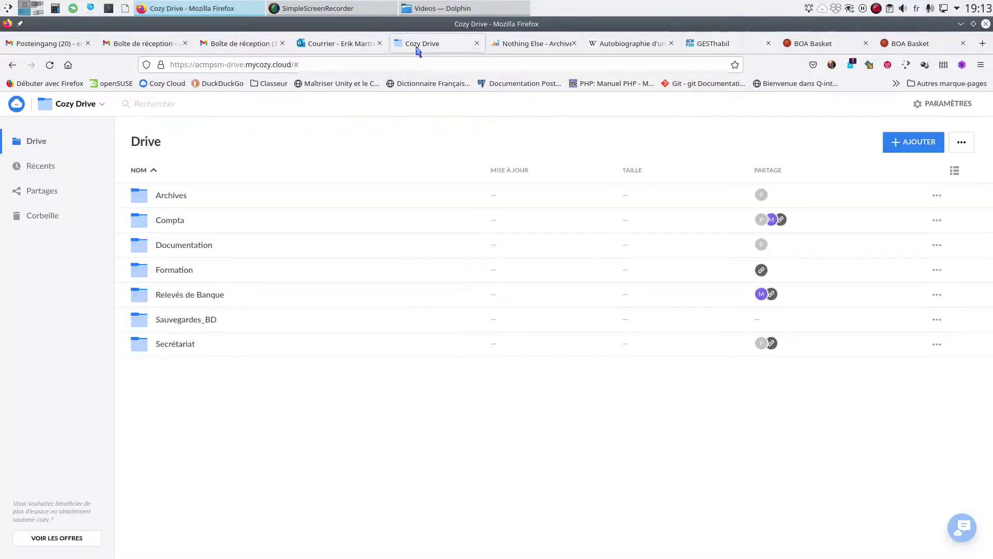
left_click(158, 296)
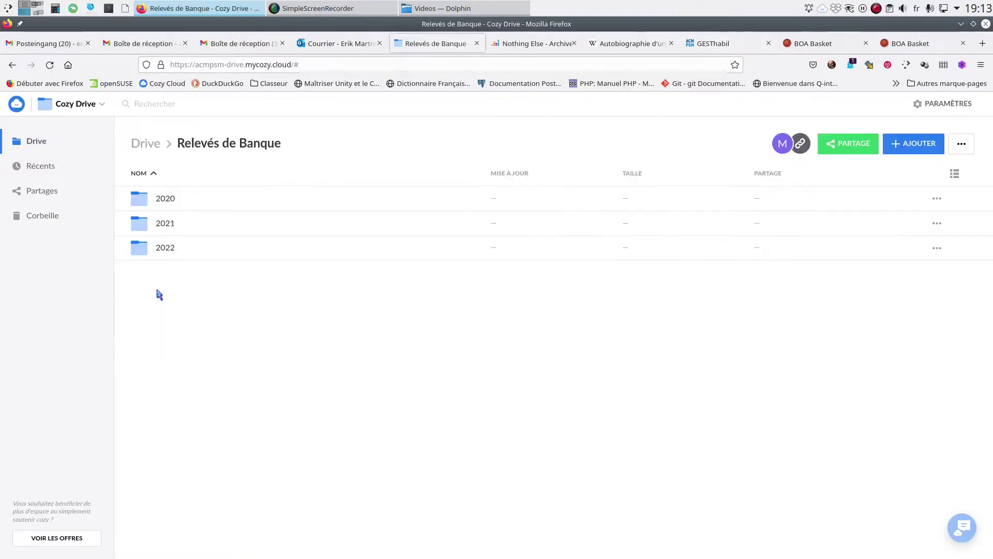
left_click(166, 248)
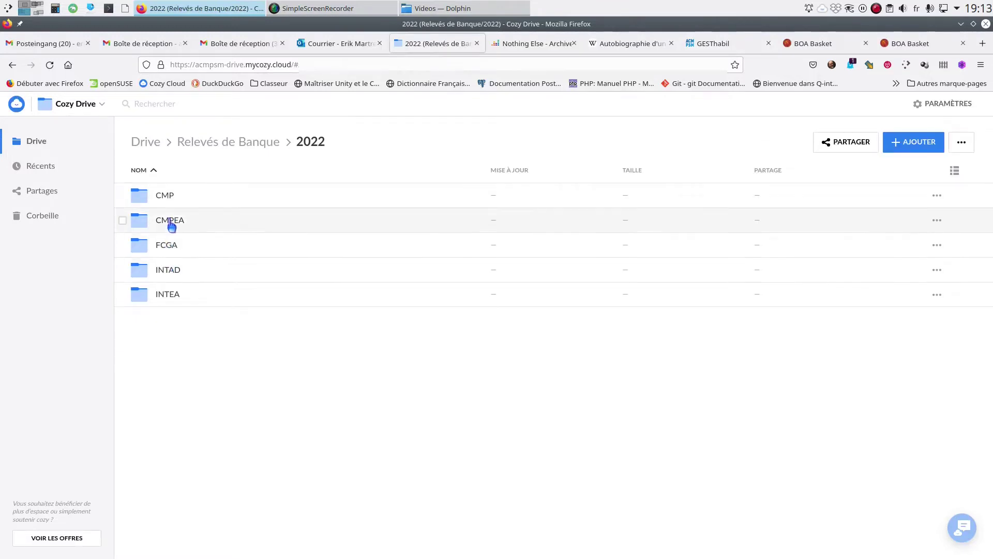
left_click(171, 222)
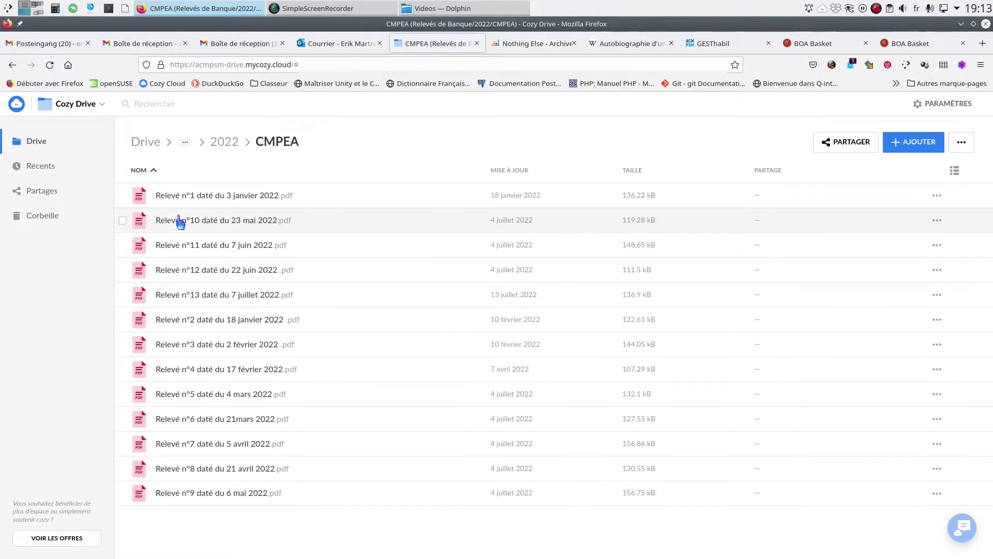
left_click(217, 270)
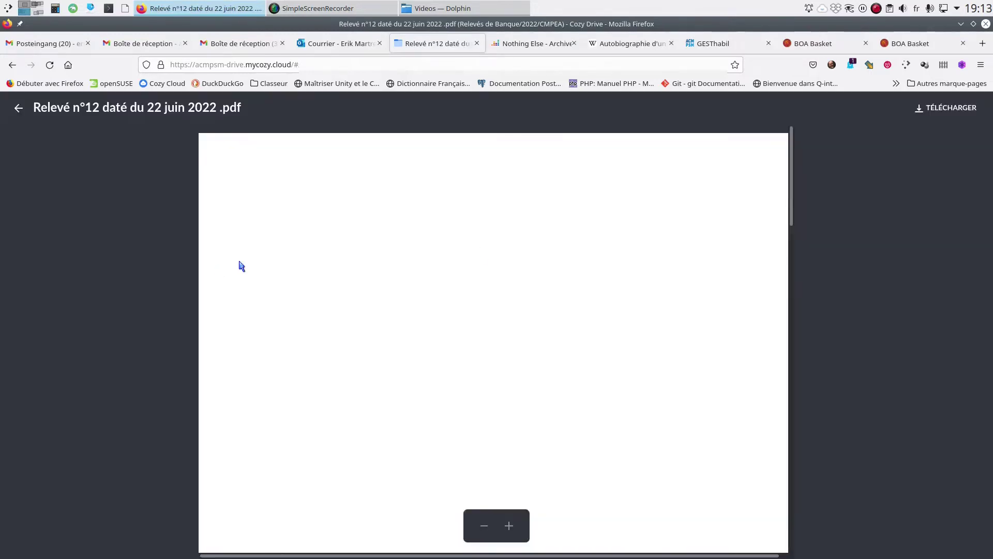
Download the Relevé n°12 PDF and open it with Okular
left_click(958, 112)
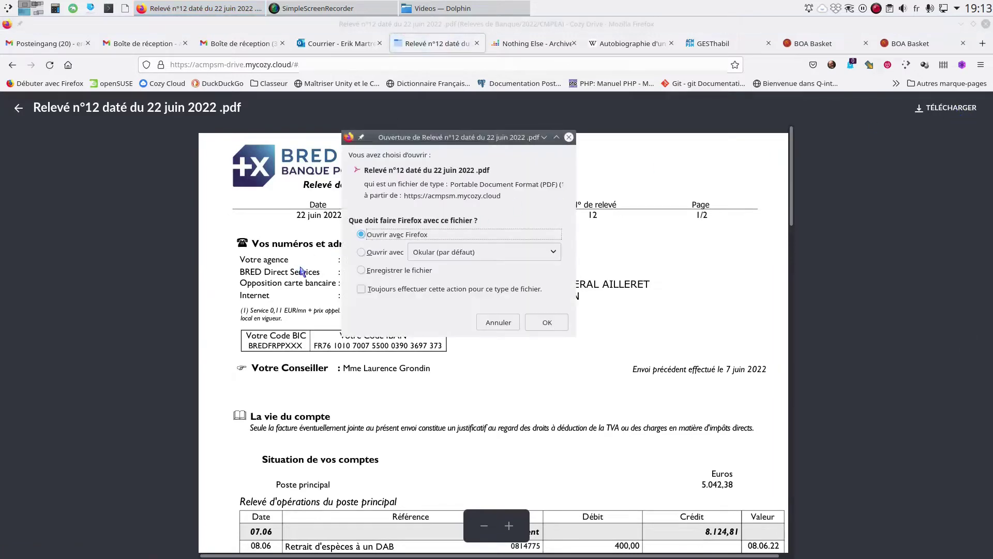
left_click(376, 257)
left_click(529, 321)
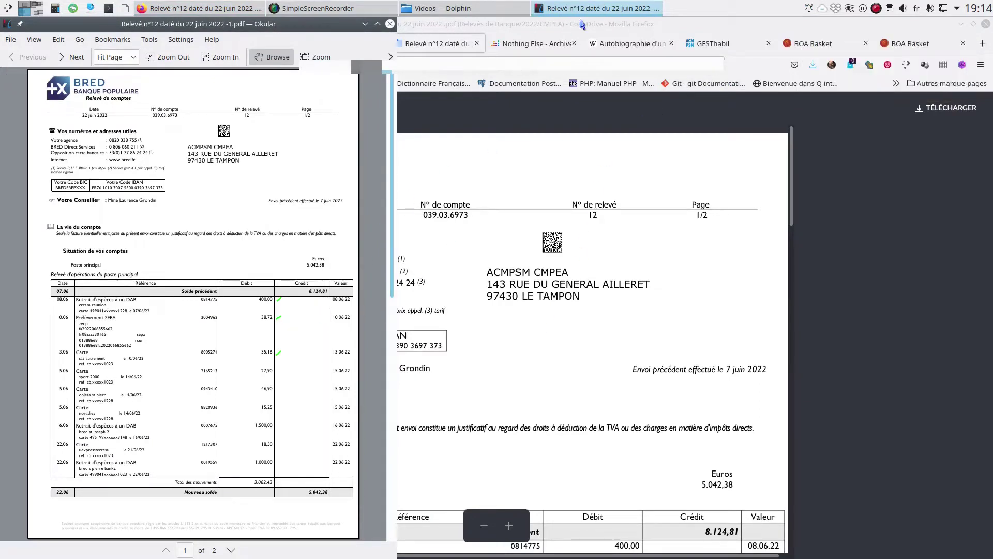
Return to GESThabil and arrange its window side by side with the bank statement, the browser taking the larger share
left_click(724, 42)
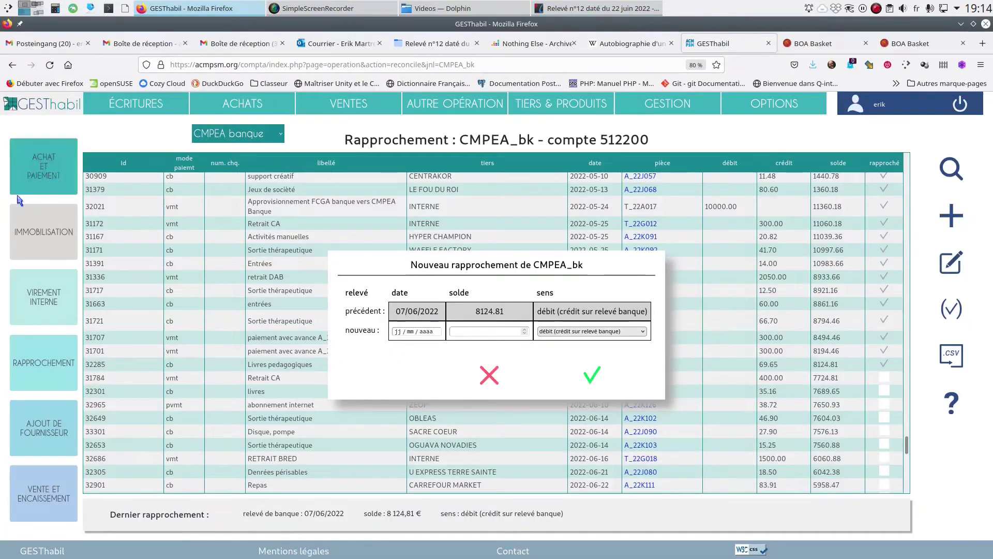
key("super+Right")
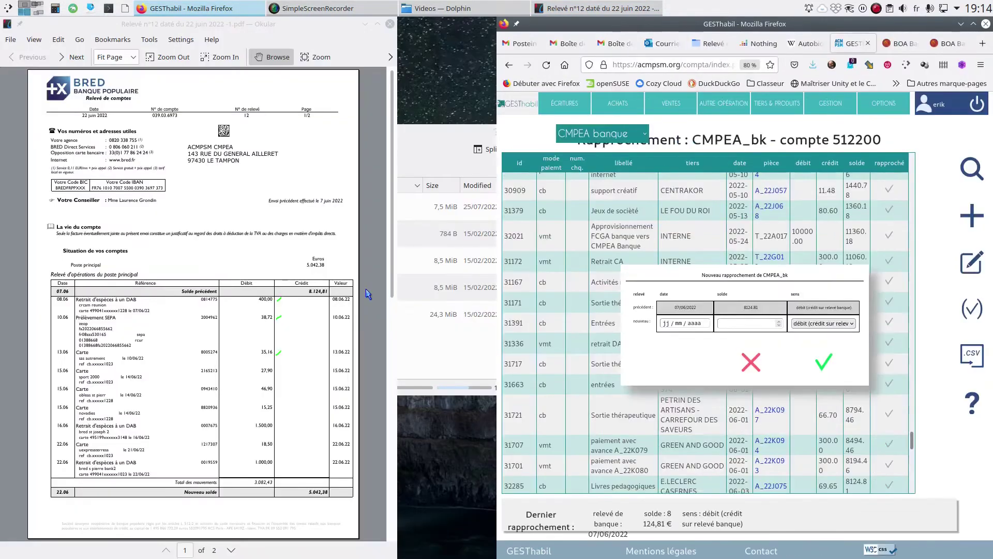
left_click_drag(496, 387, 396, 387)
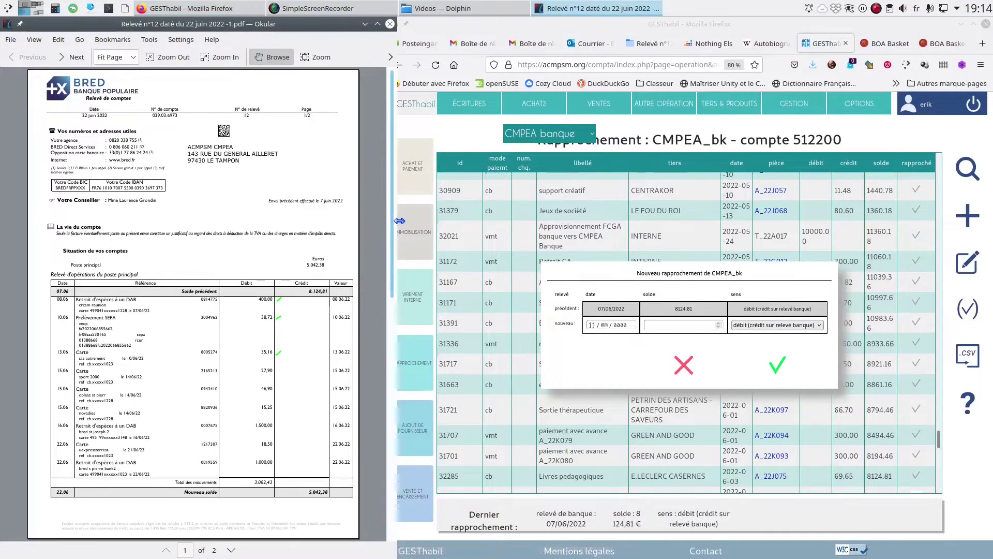
left_click_drag(397, 222, 368, 226)
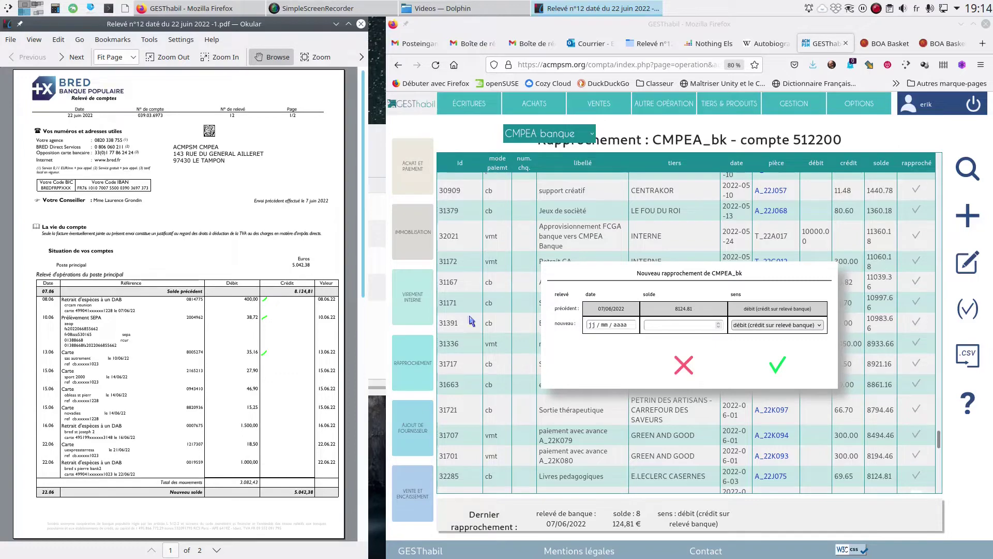
Set the new statement's date to 22/06/2022 and its balance to 5042.38 from the bank statement, and validate the reconciliation
scroll(143, 308, "down", 5)
scroll(142, 308, "up", 5)
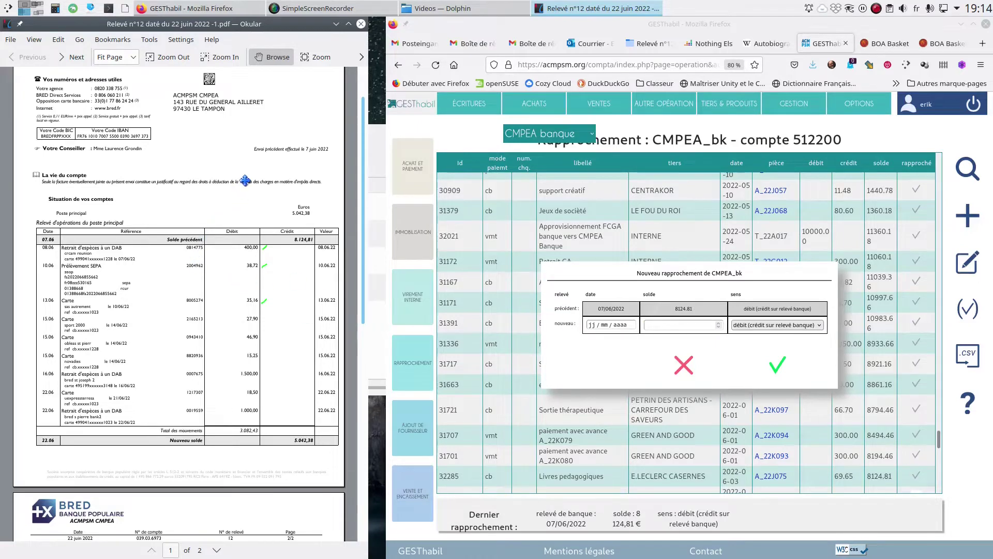
scroll(245, 181, "up", 1)
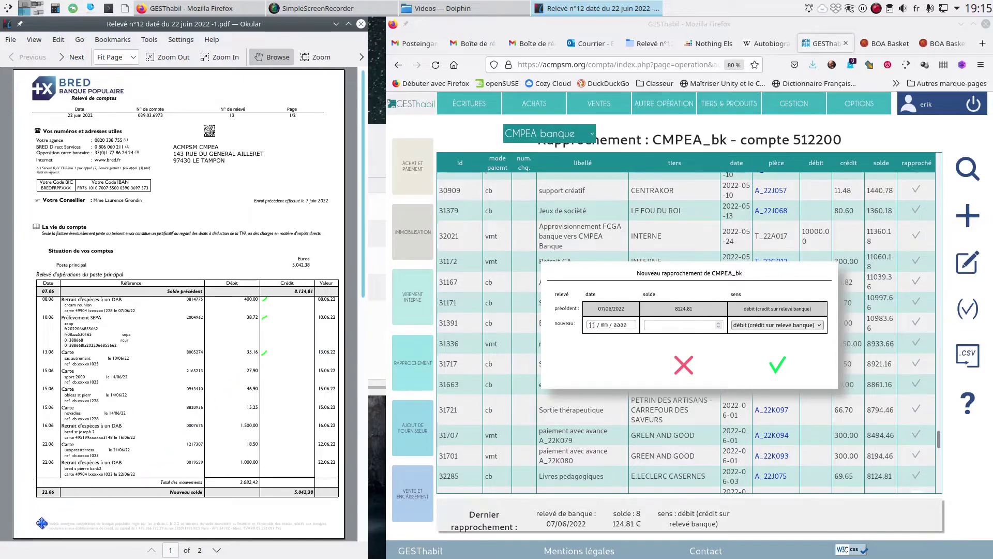
left_click(598, 329)
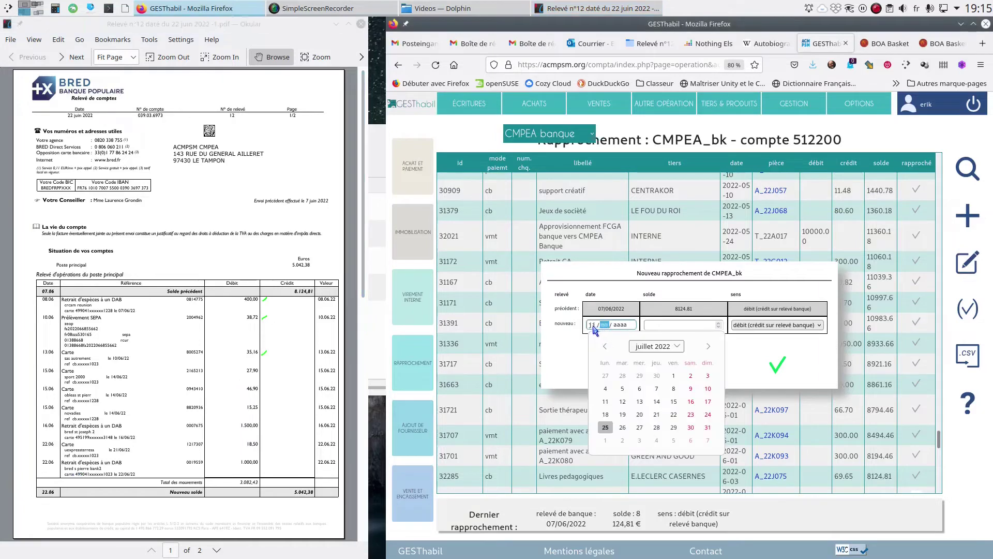
type("22062022")
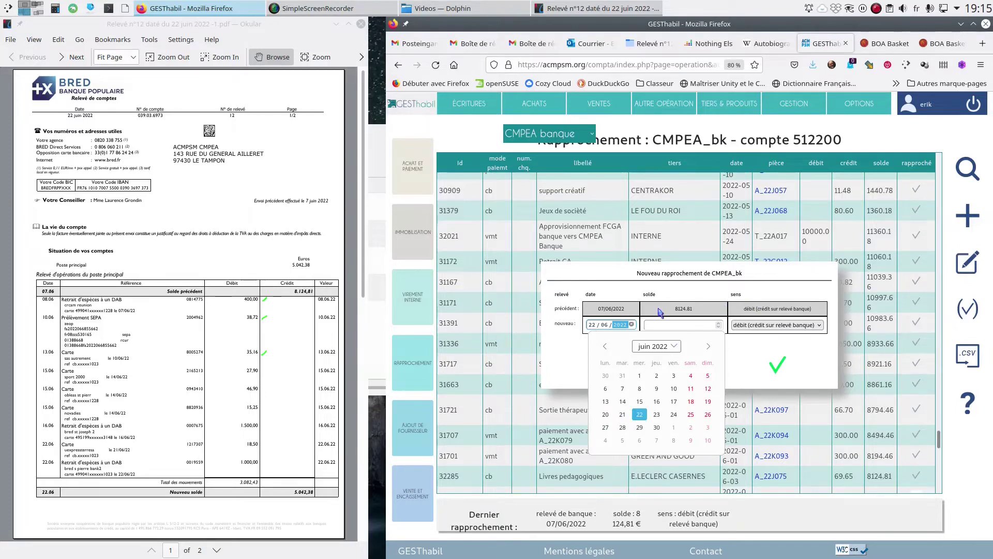
left_click(662, 326)
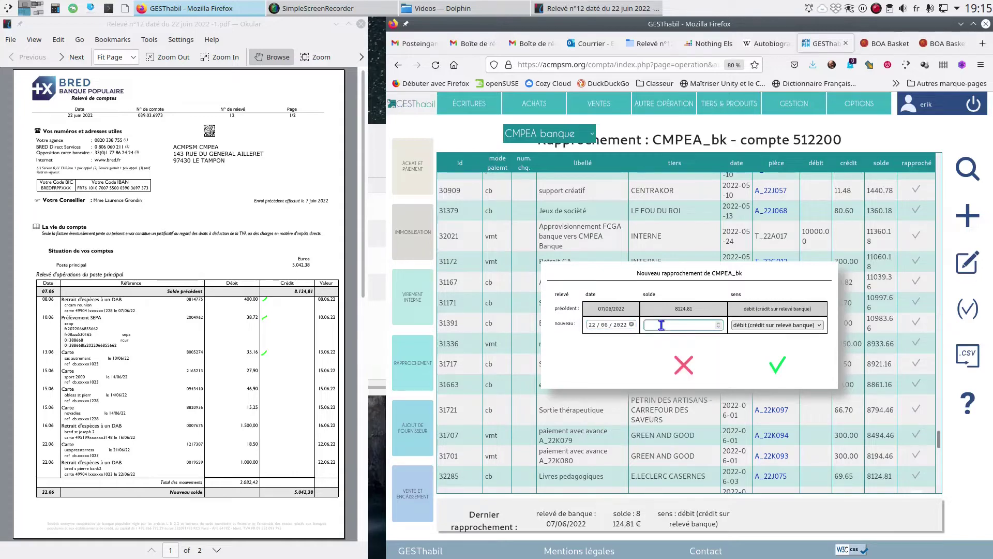
type("5042.38")
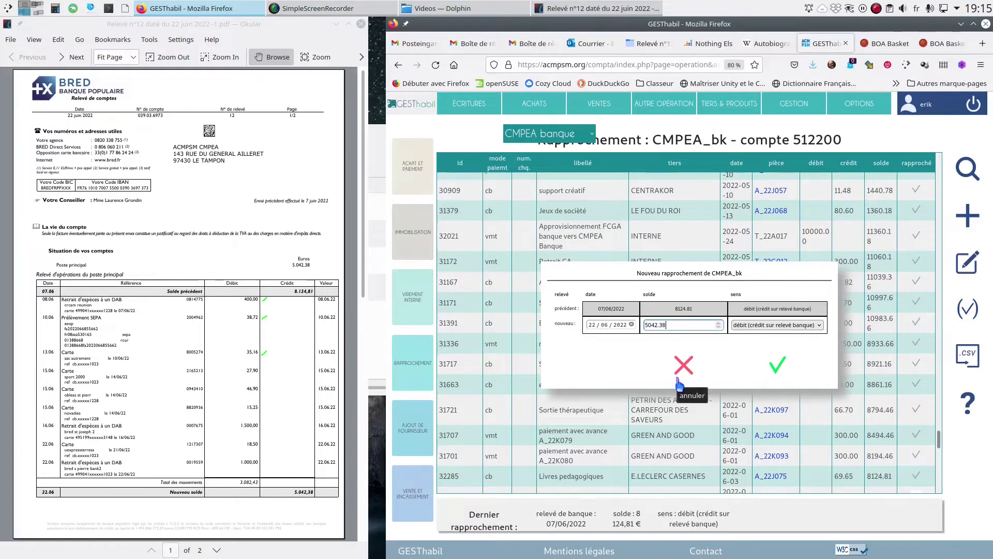
left_click(775, 370)
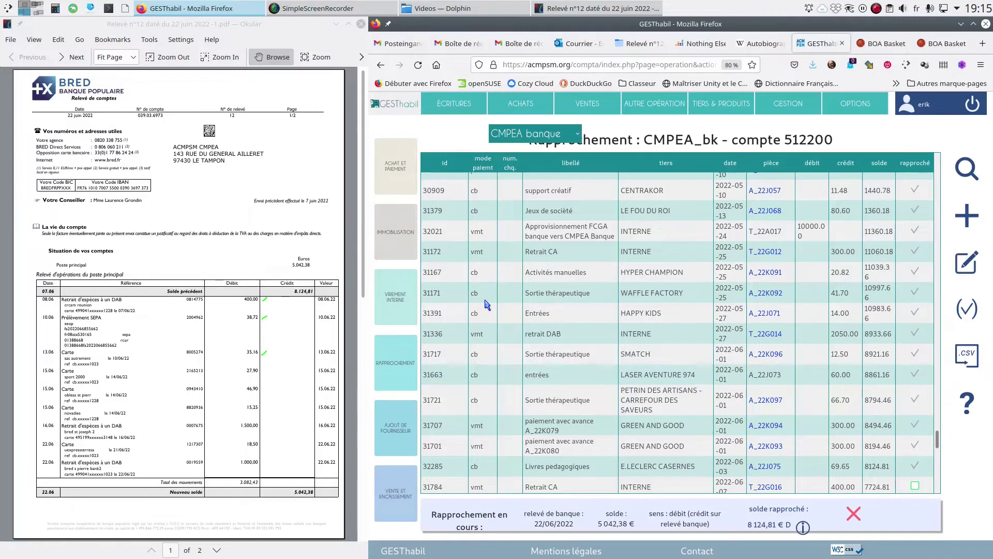
Give the reconciliation table more width beside the bank statement and display the statement viewer's review annotation tools
scroll(926, 414, "down", 5)
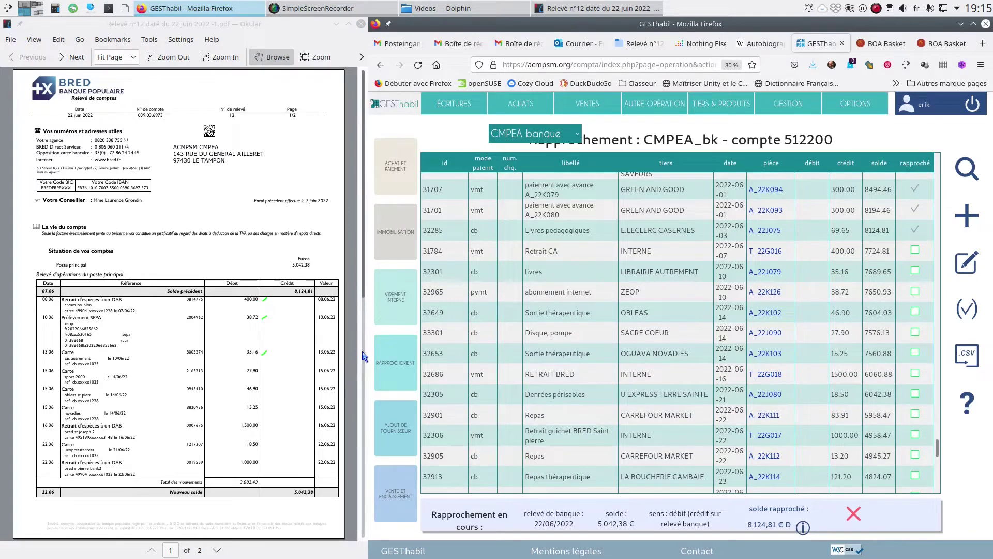
left_click_drag(364, 356, 339, 351)
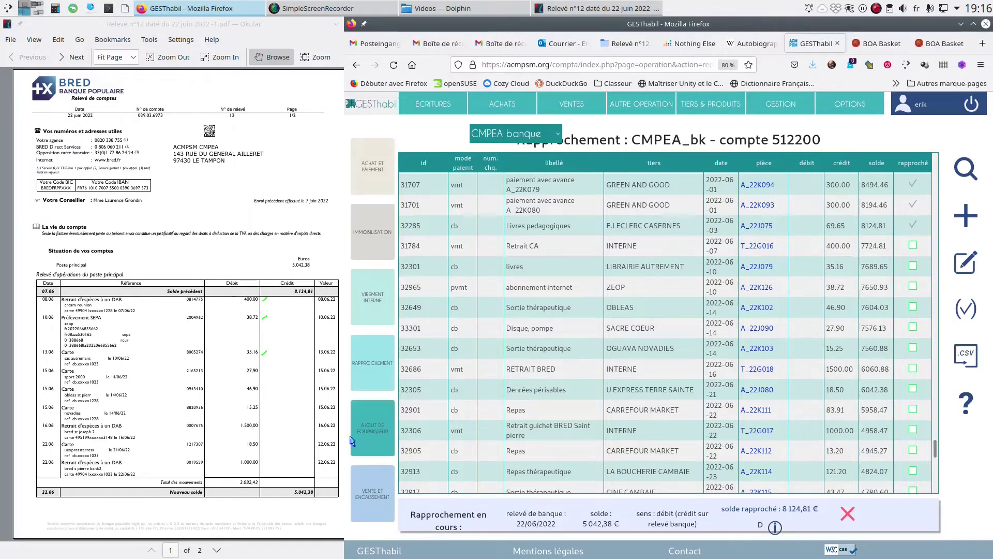
key("alt+Tab")
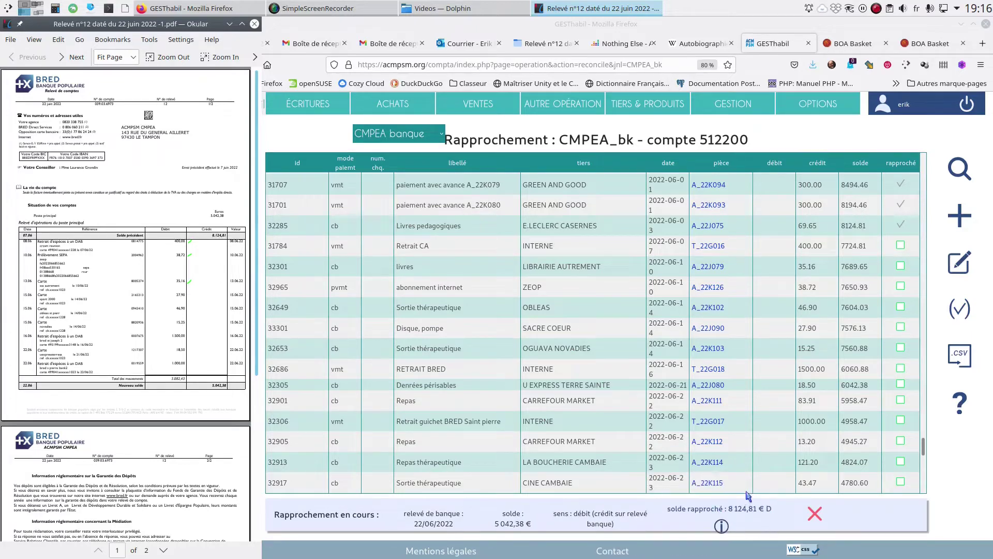
mouse_move(723, 531)
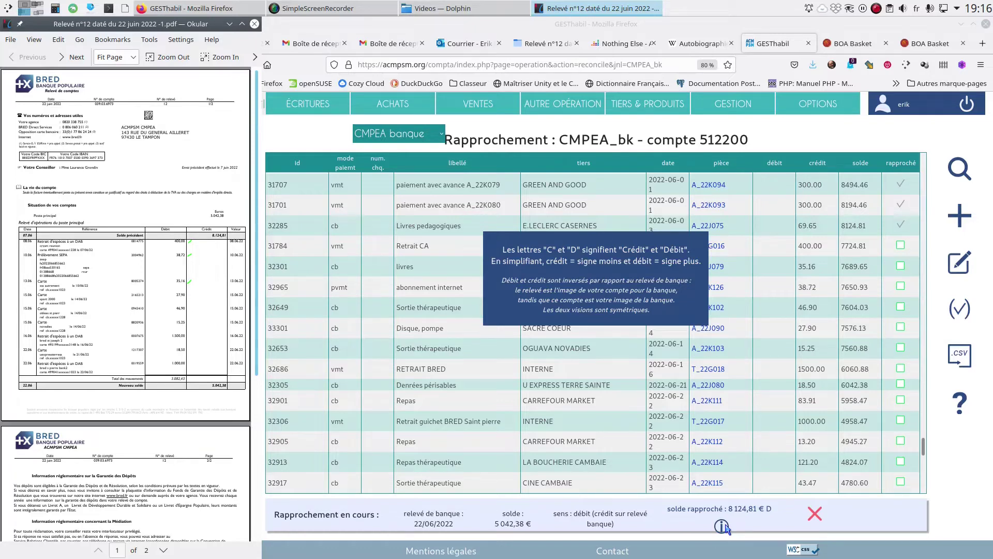
left_click(150, 40)
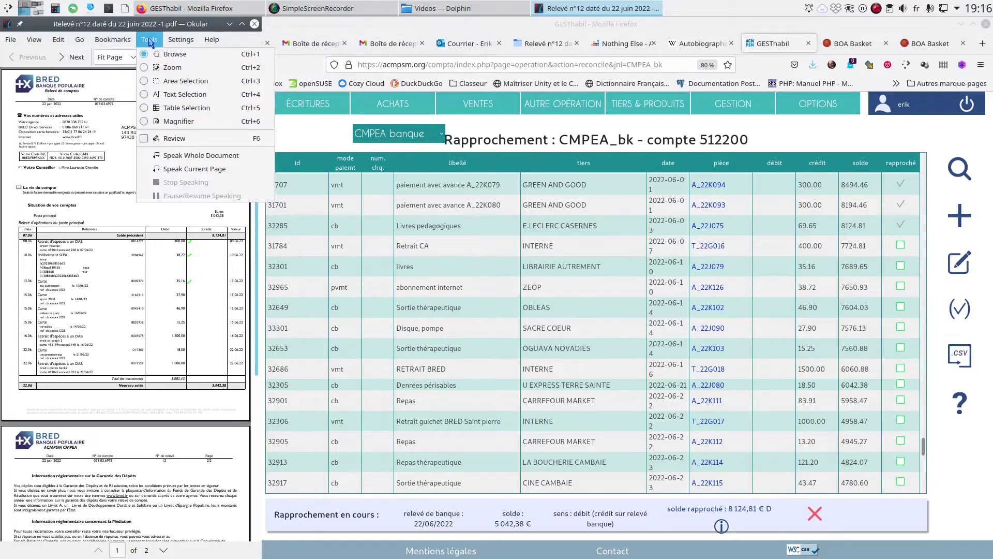
left_click(172, 138)
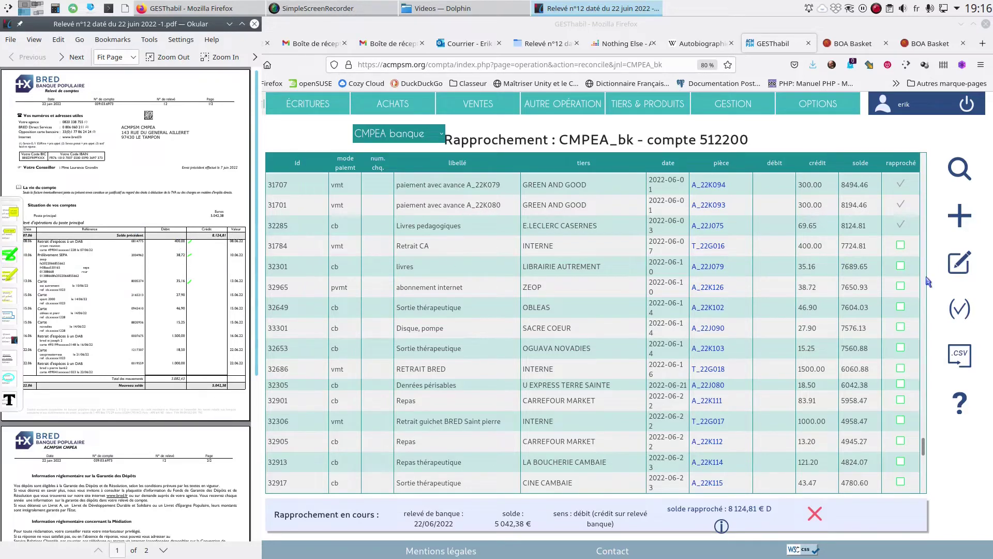
Tick T_22G016, A_22J079, A_22K126, A_22K102, A_22J090 and A_22K103 as reconciled, and check-mark the 15.25 payment on the bank statement
left_click(901, 245)
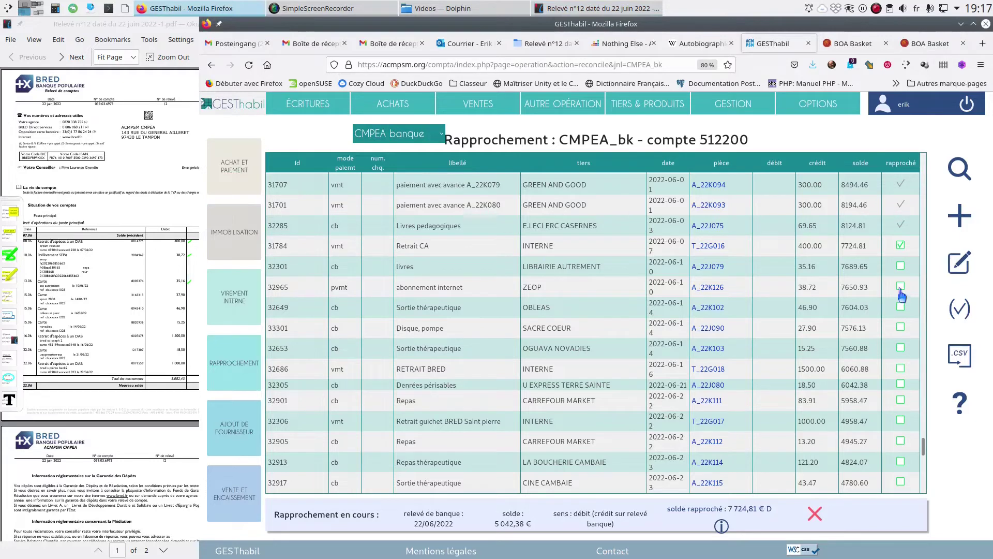
left_click(900, 310)
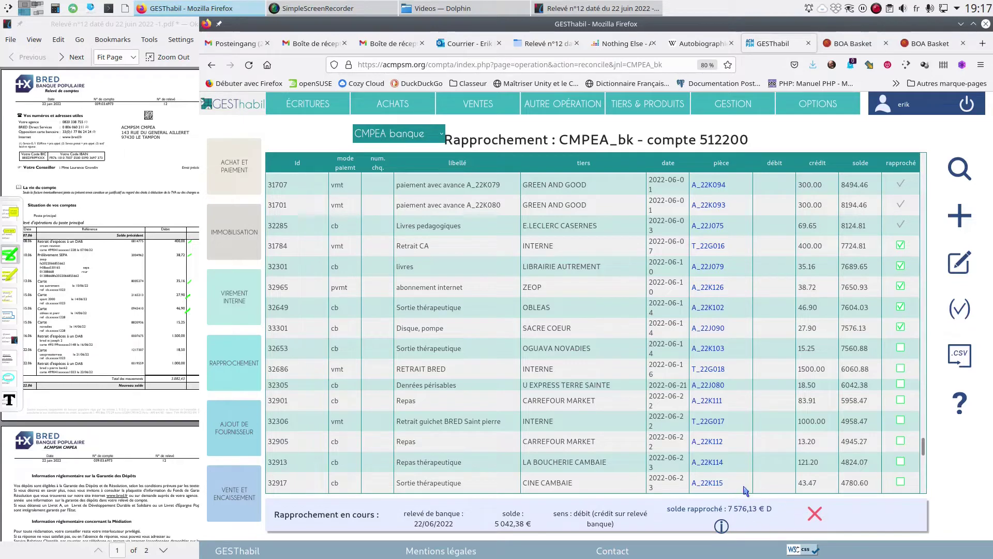
mouse_move(535, 528)
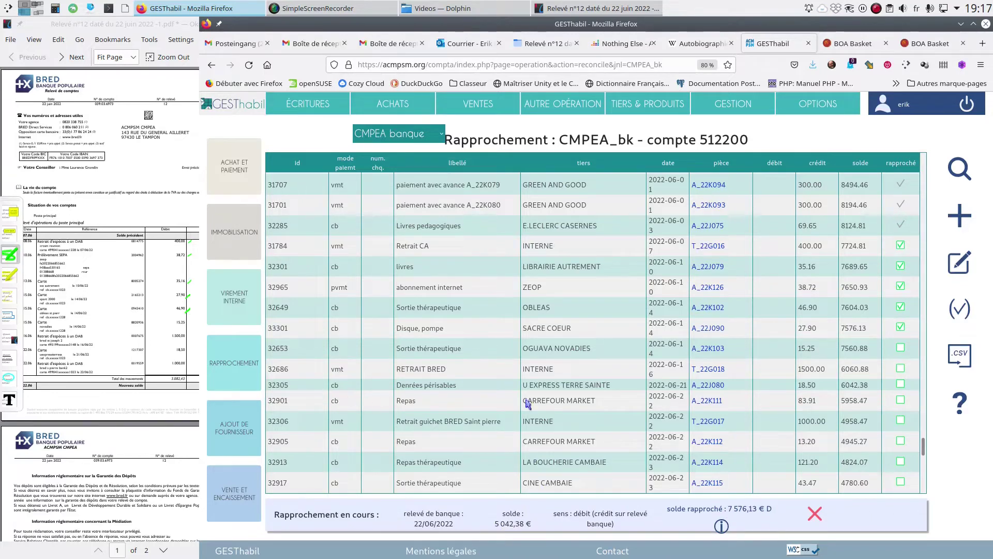
left_click(900, 348)
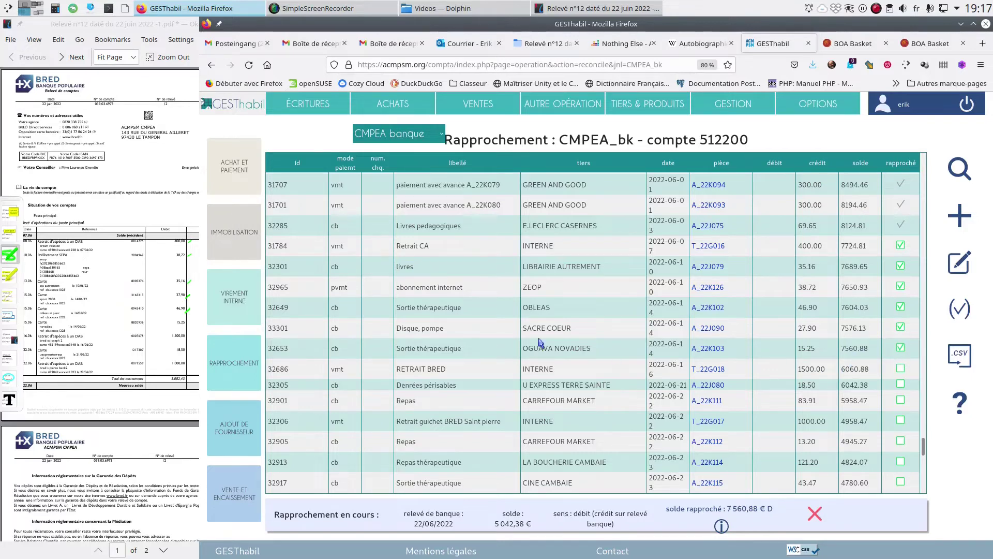
left_click(188, 322)
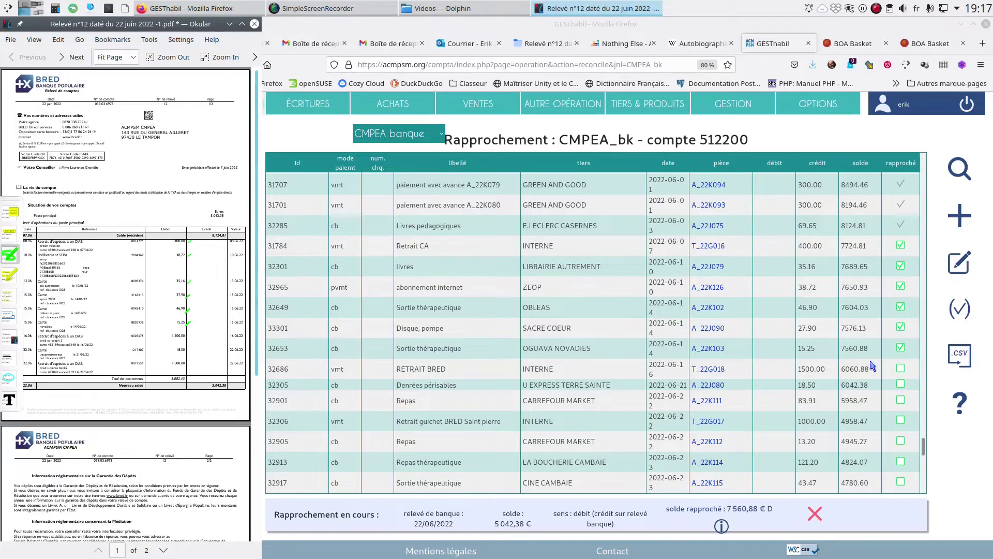
Tick T_22G018, A_22J080 and T_22G017, check-mark their amounts on the bank statement, and record the balanced reconciliation
left_click(901, 369)
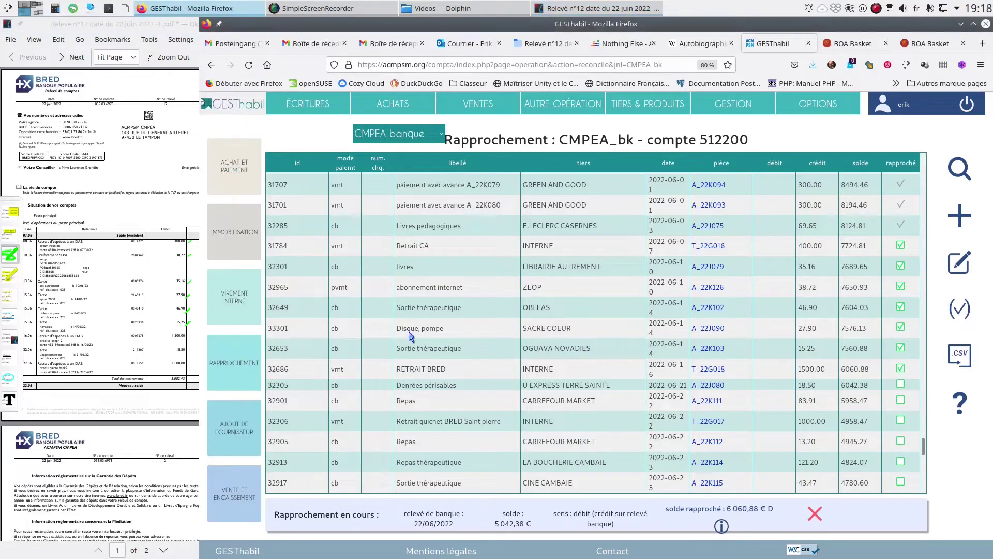
left_click(190, 333)
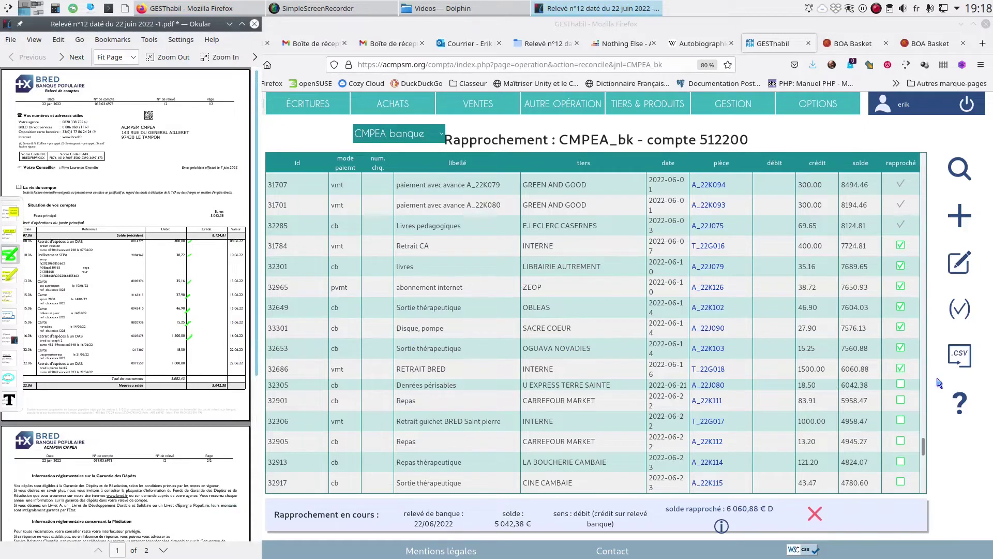
left_click(900, 384)
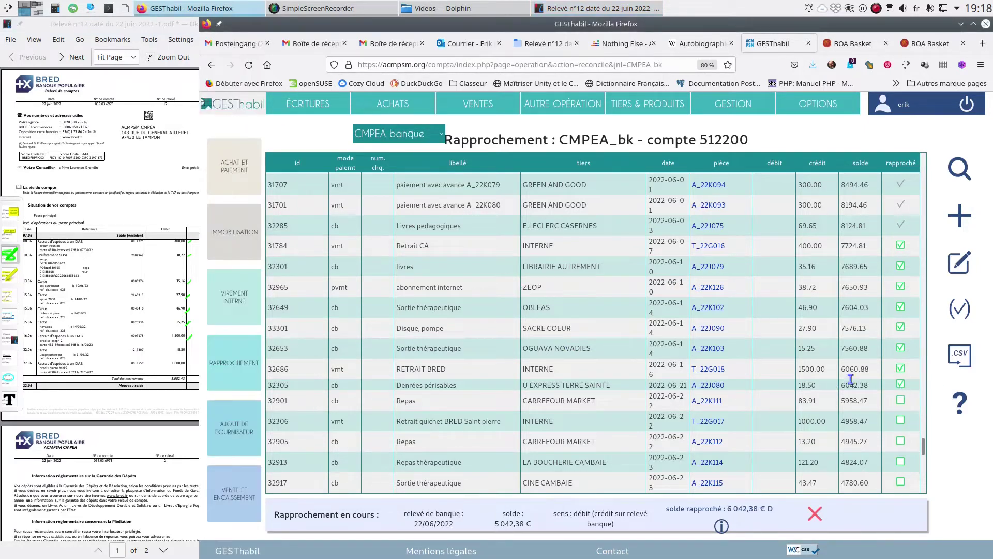
left_click(191, 349)
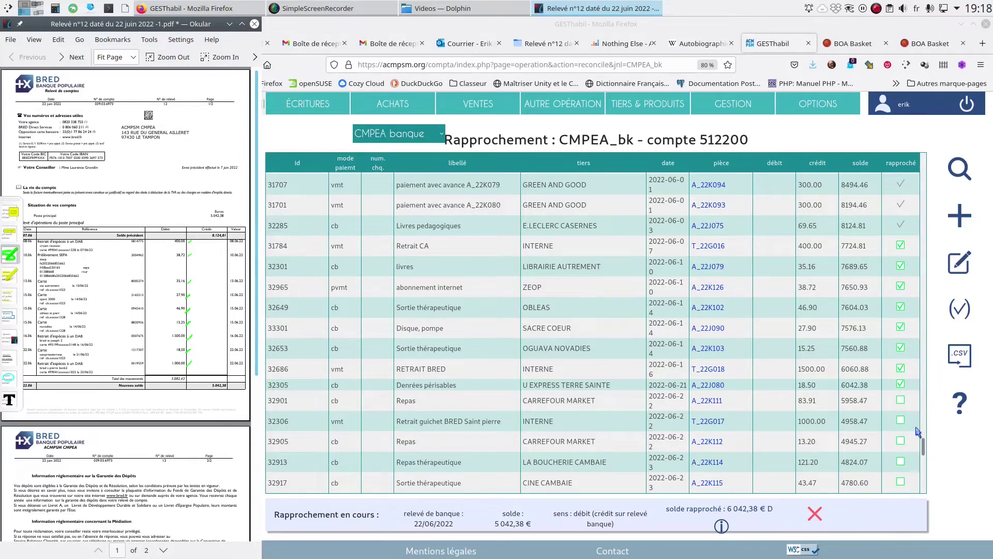
left_click(901, 421)
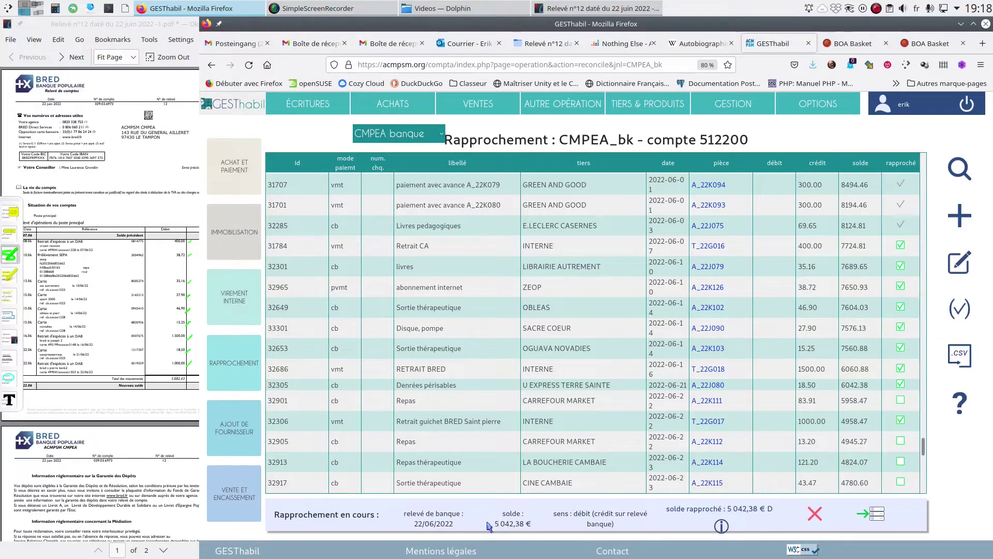
left_click(879, 515)
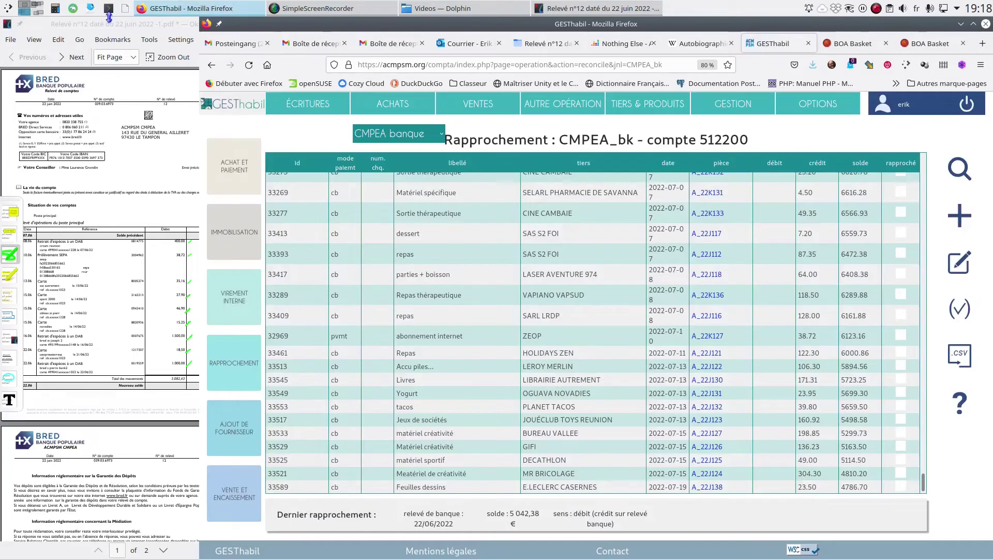
Save the annotated statement PDF, and return to GESThabil in a full-size window at the June entries just reconciled
left_click(104, 32)
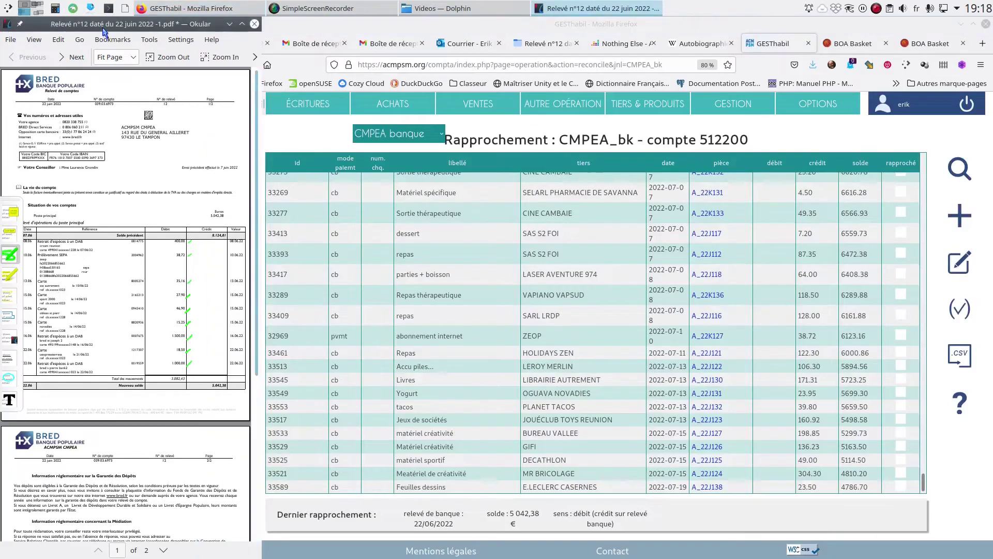
left_click(10, 40)
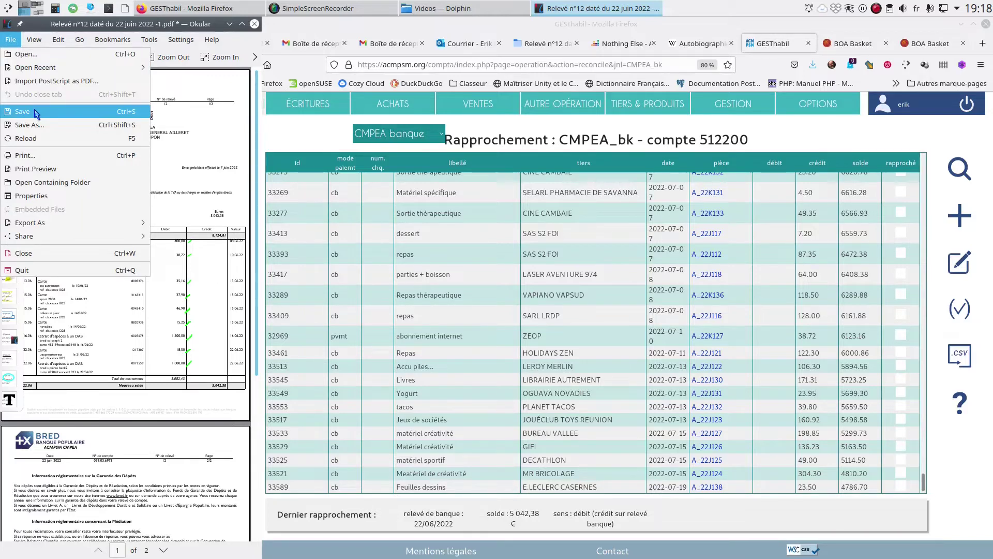
left_click(776, 24)
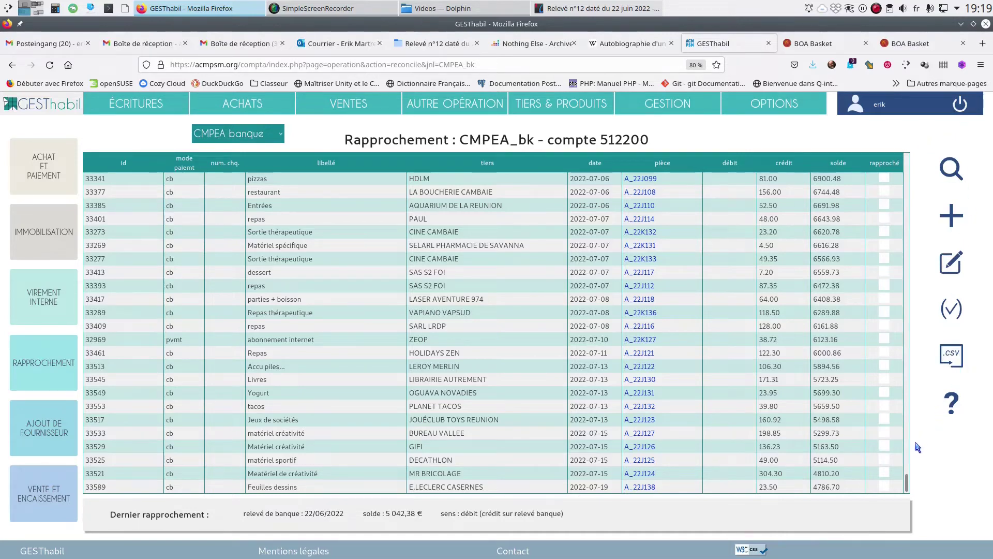
left_click_drag(906, 482, 911, 453)
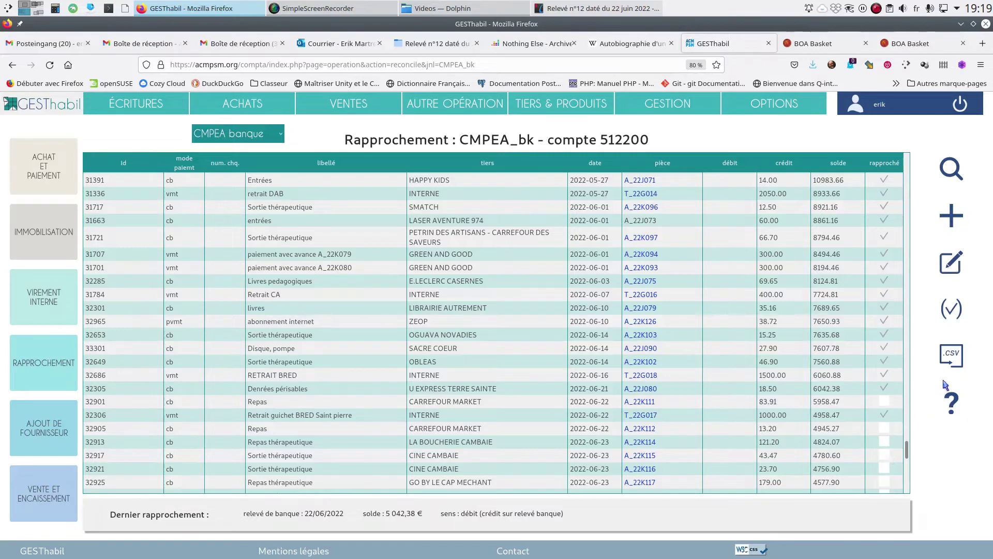
Preview deleting the CMPEA_bk reconciliations from N° 2 onward, and cancel before recording it
left_click(953, 266)
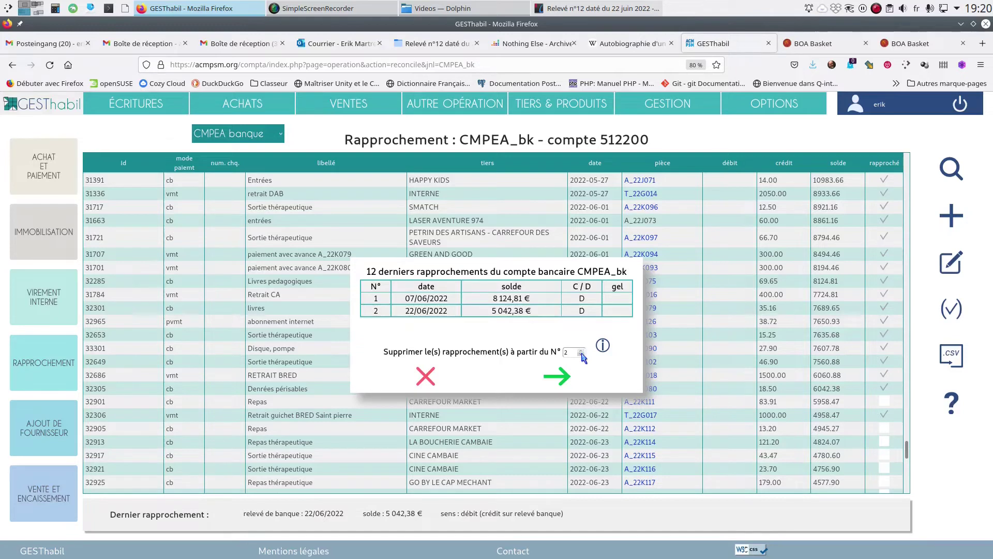
mouse_move(605, 345)
left_click(560, 383)
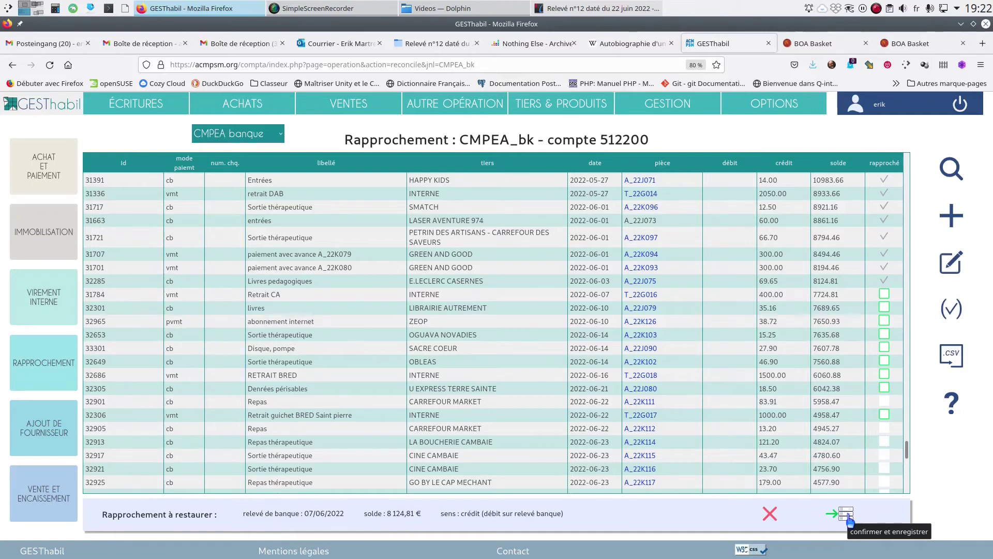
left_click(769, 515)
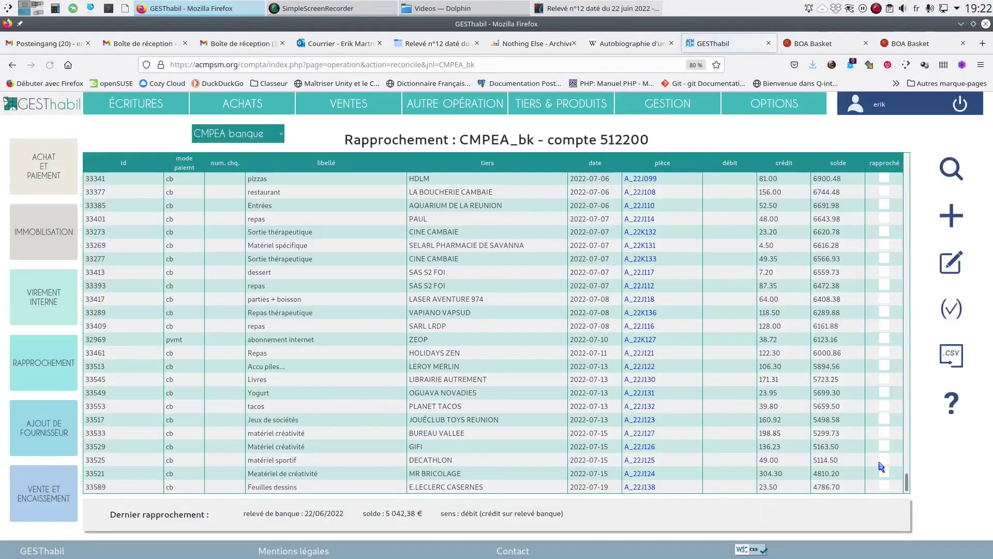
Hide the reconciled operations of the CMPEA bank journal and look through the entries still awaiting reconciliation
left_click_drag(908, 484, 901, 451)
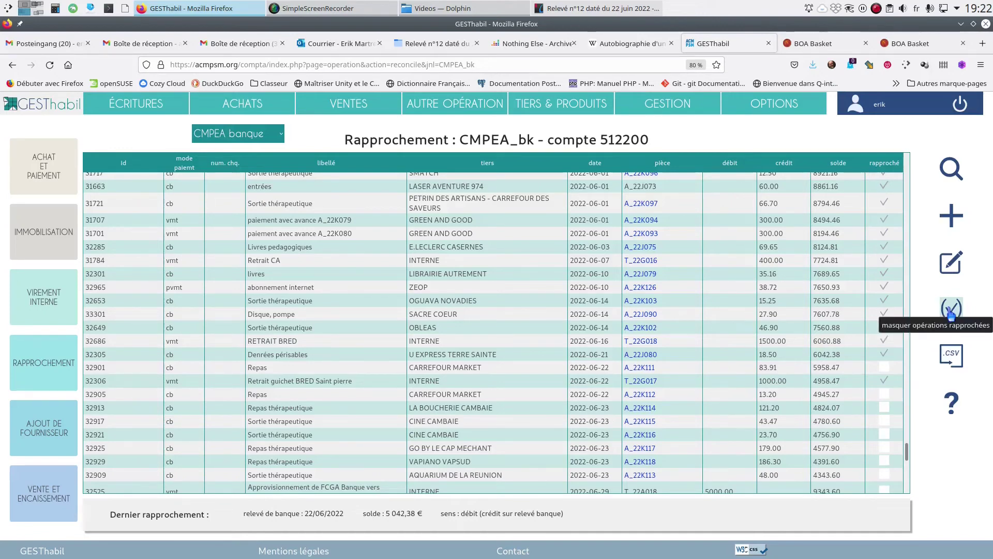
left_click(951, 311)
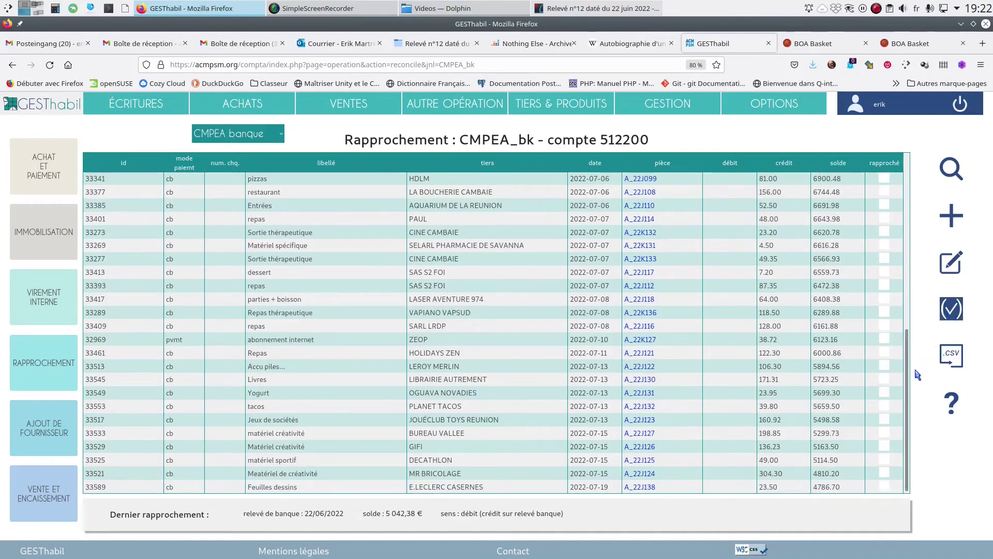
left_click_drag(913, 386, 883, 189)
scroll(883, 189, "down", 10)
Switch to the INTAD banque journal, hide its reconciled operations to examine the outstanding entries, and show them all again
left_click(279, 135)
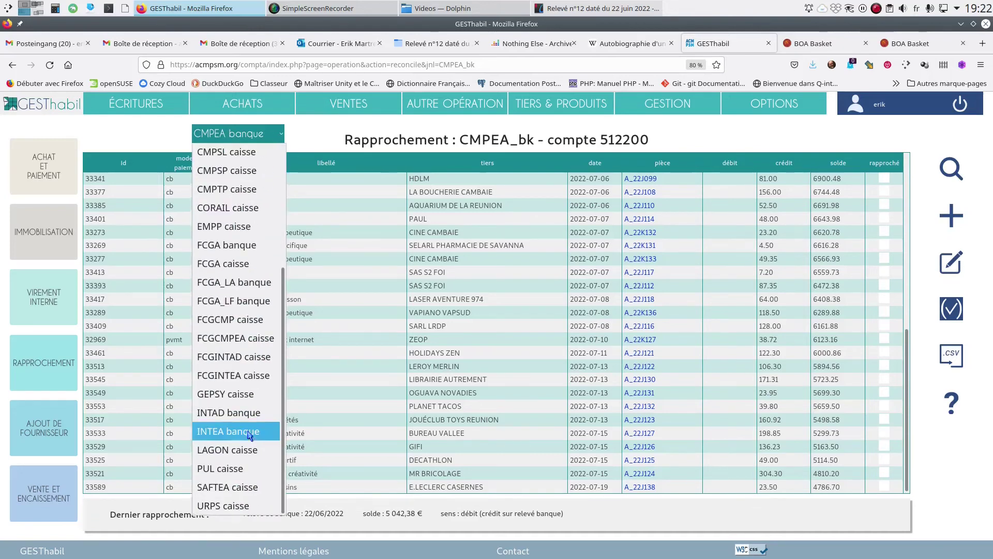
left_click(248, 416)
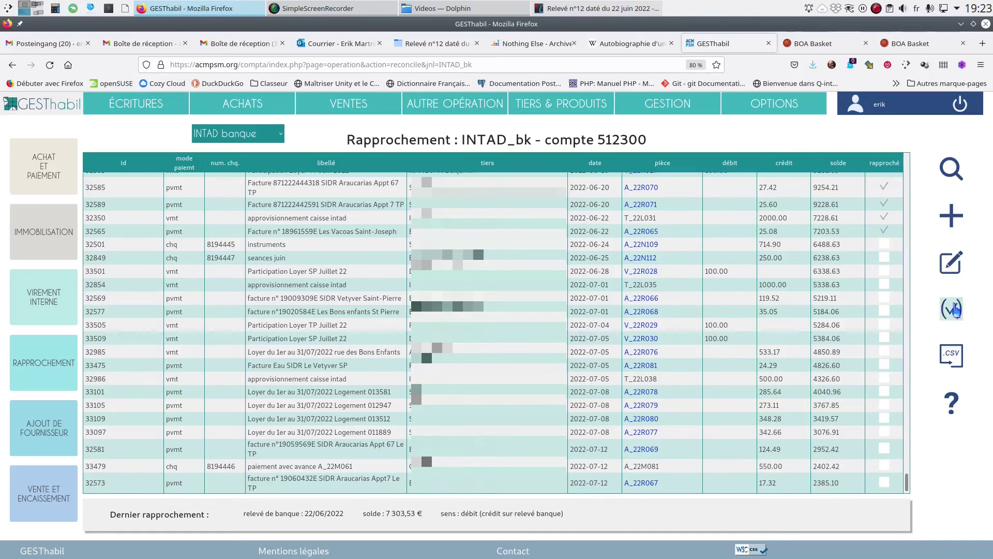
left_click(955, 309)
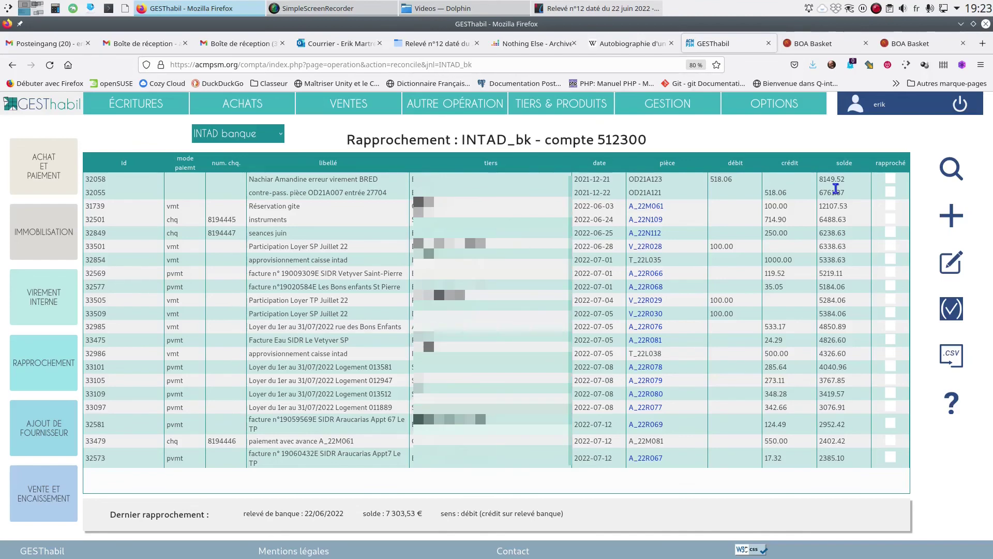
left_click(953, 311)
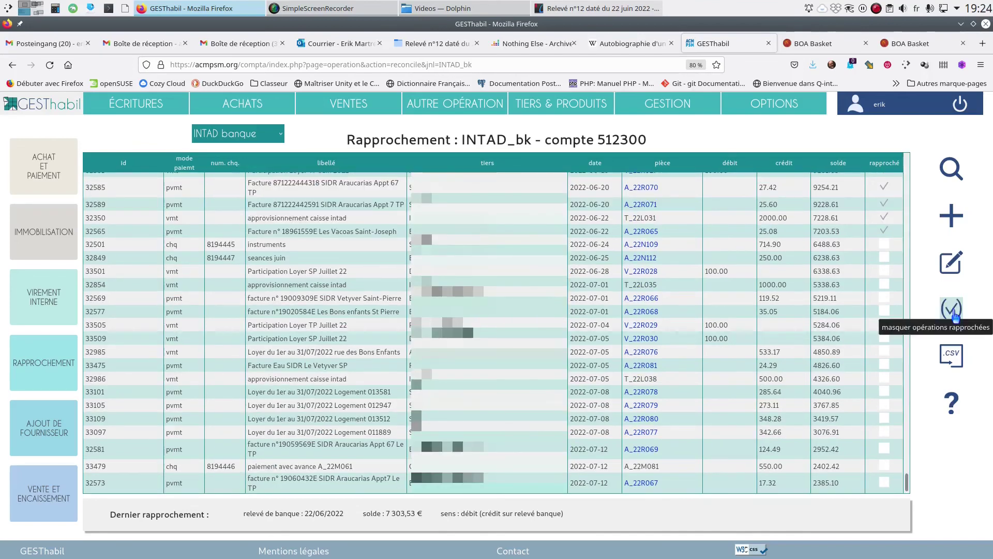